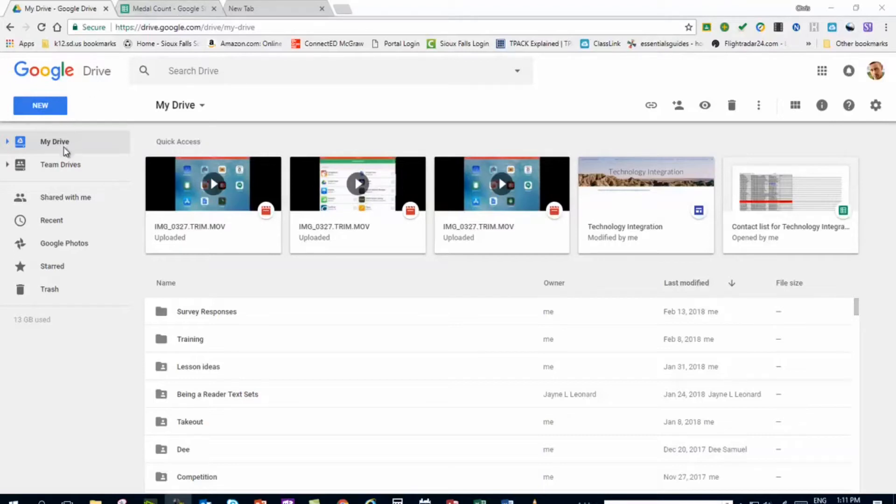
Step: Create a new Google My Maps map from My Drive
click(42, 111)
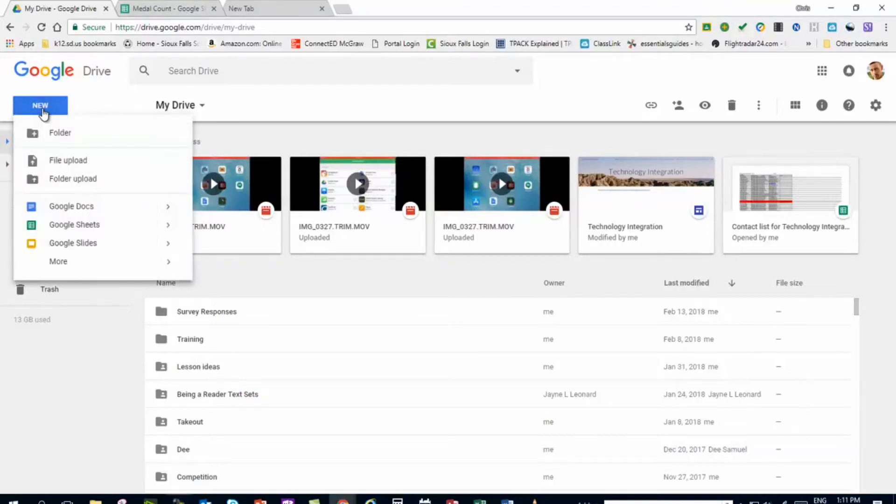
mouse_move(68, 271)
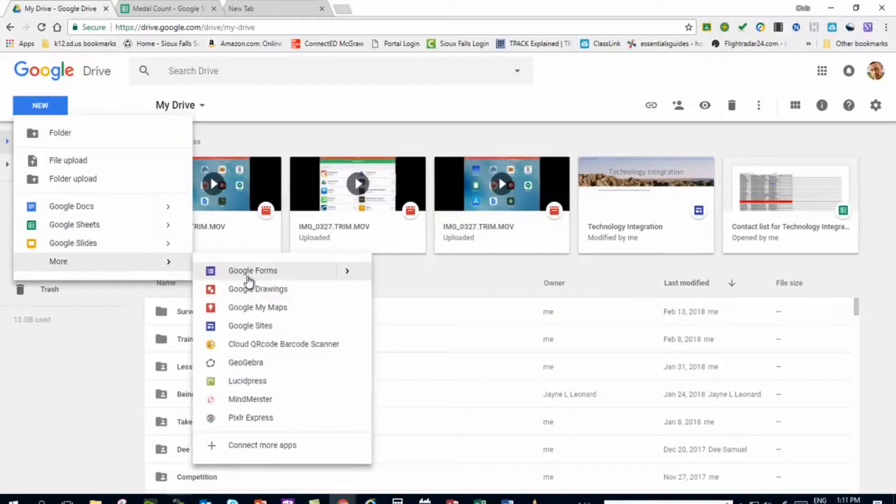
click(265, 311)
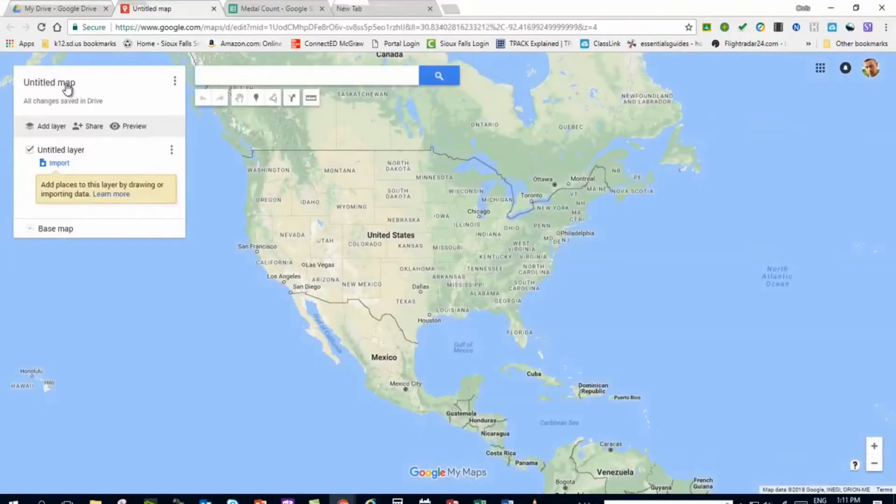
Step: Title the untitled map "Medal Count" and save the title
click(66, 84)
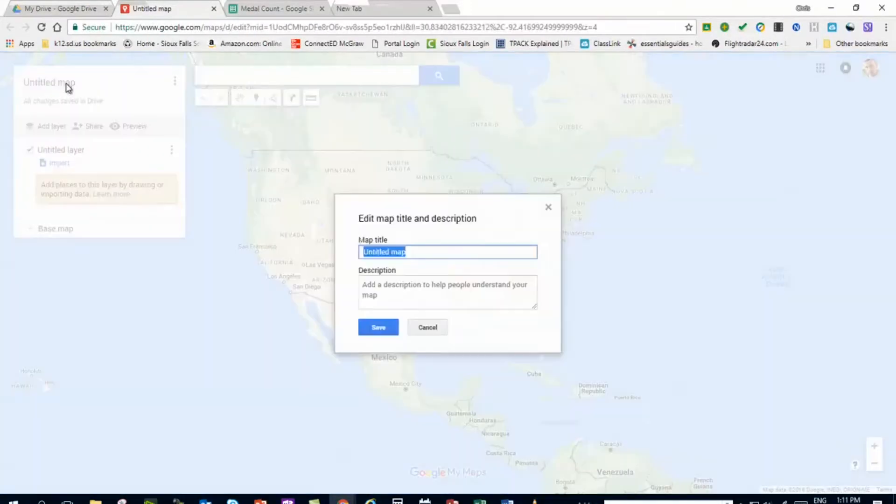
text(meda)
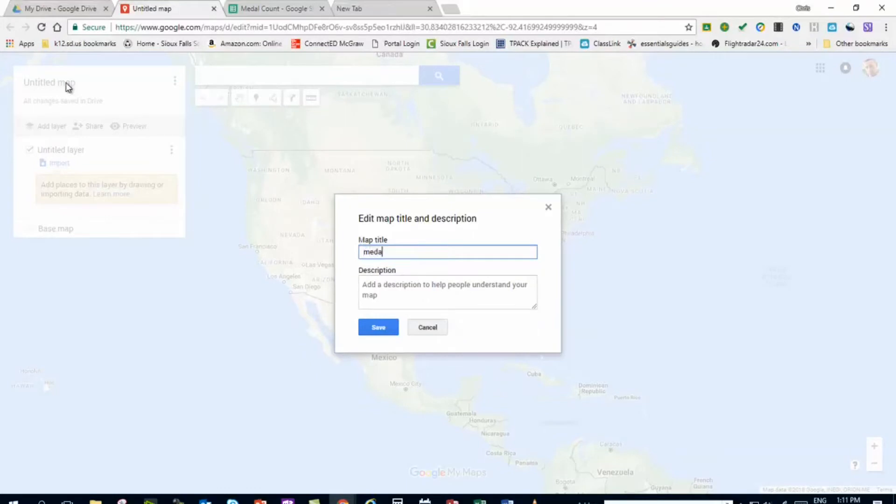
text(l Count)
key(Home)
key(Delete)
text(M)
click(368, 328)
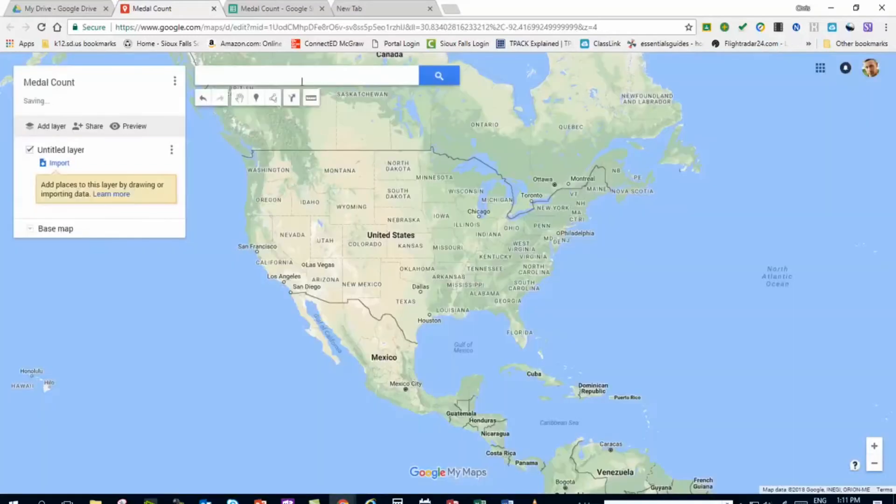
Step: Review the country and medal columns of the Medal Count spreadsheet in Google Sheets and return to the map
click(276, 9)
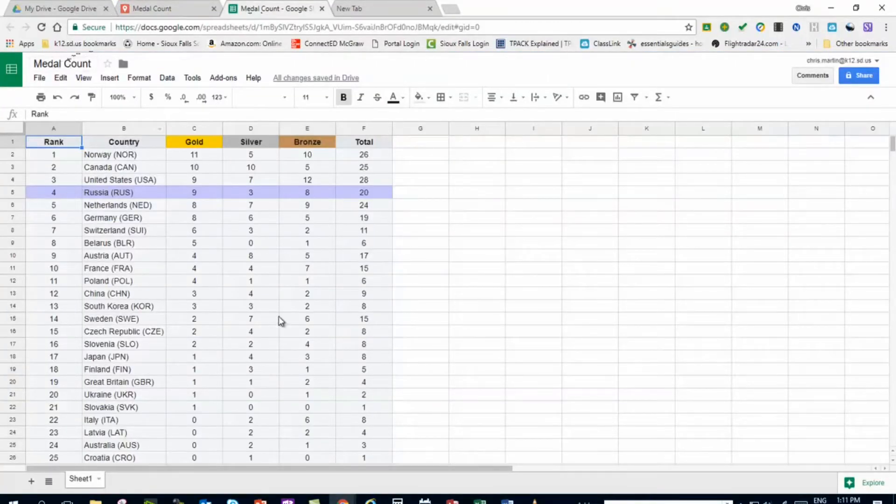
click(118, 143)
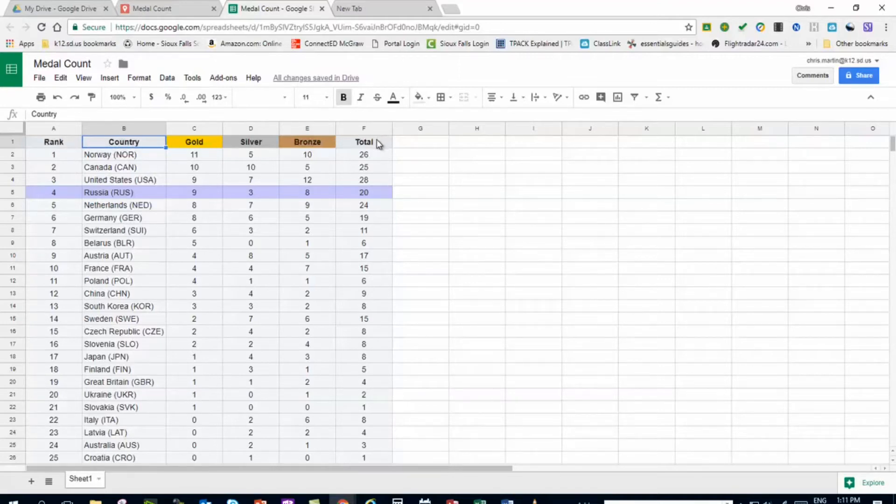
click(65, 10)
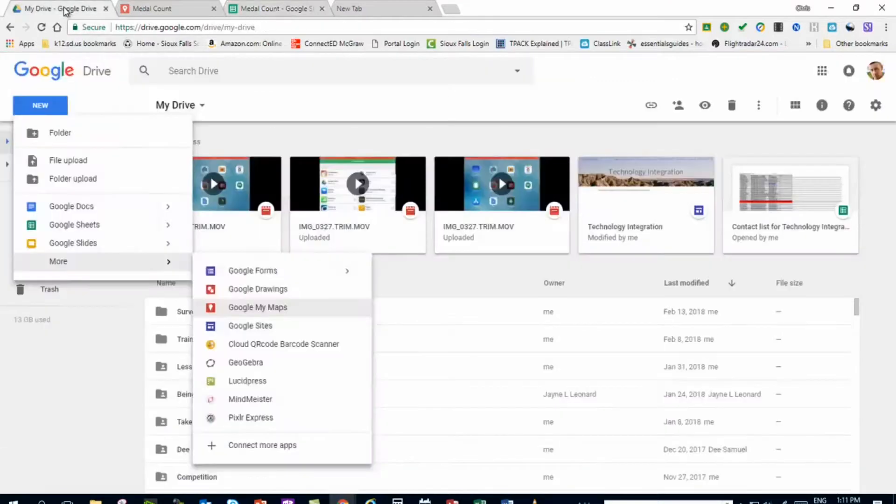
click(148, 6)
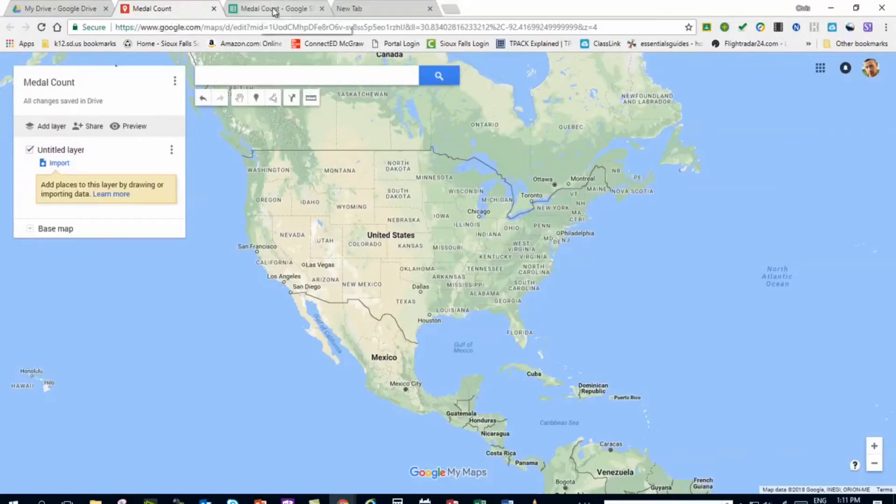
click(285, 9)
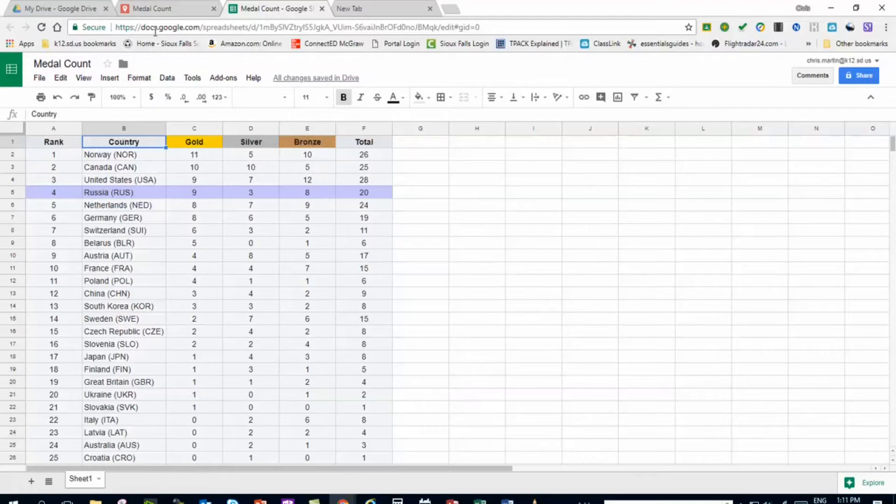
click(158, 13)
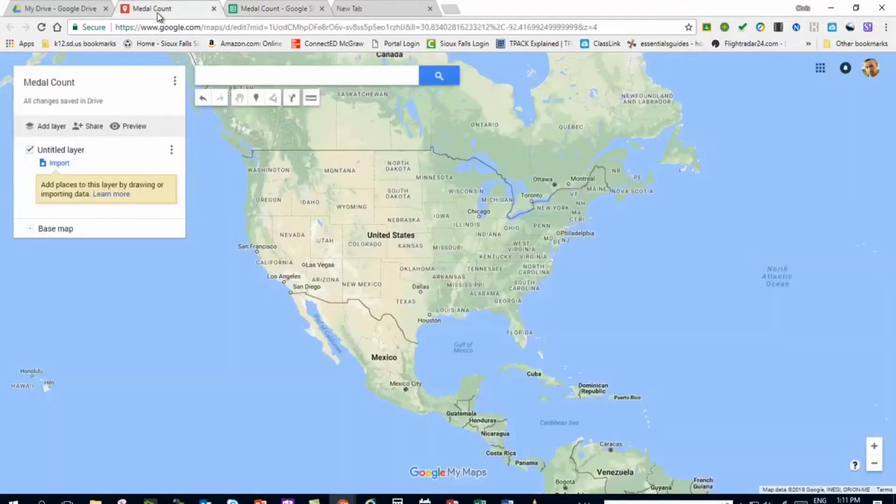
Step: Rename the untitled layer to "2014 Count" and save it
click(55, 150)
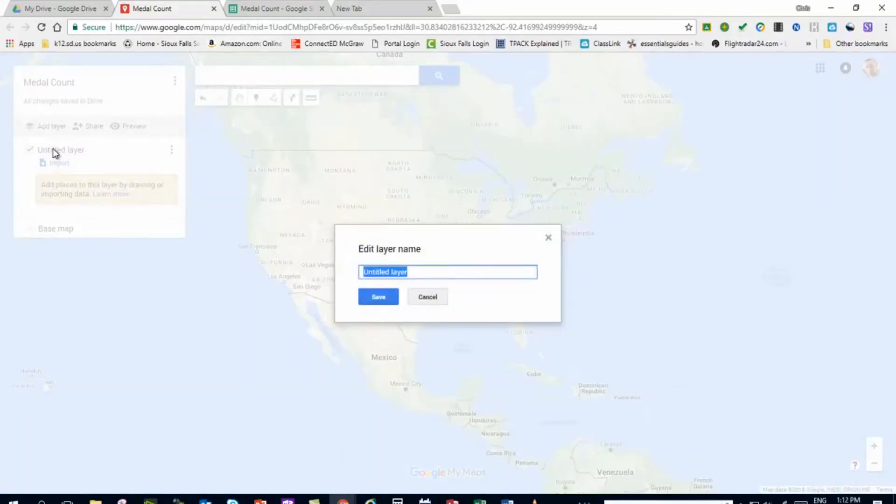
text(201)
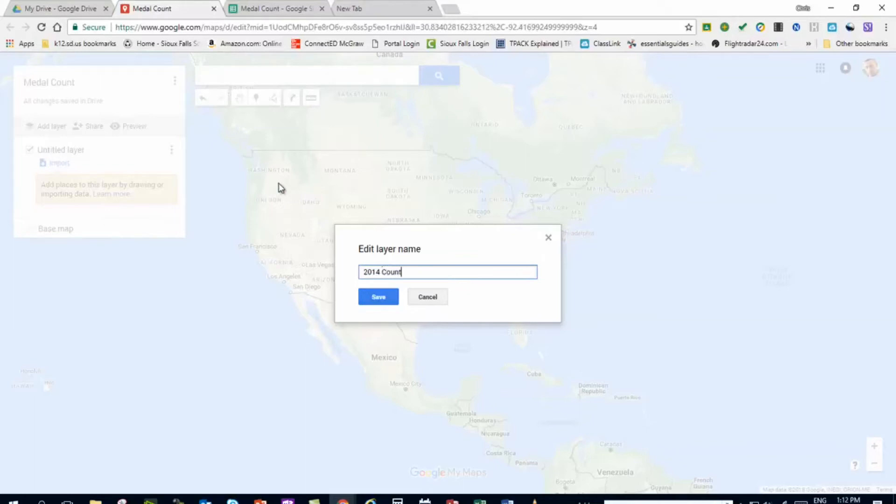
text(4 Count)
click(379, 301)
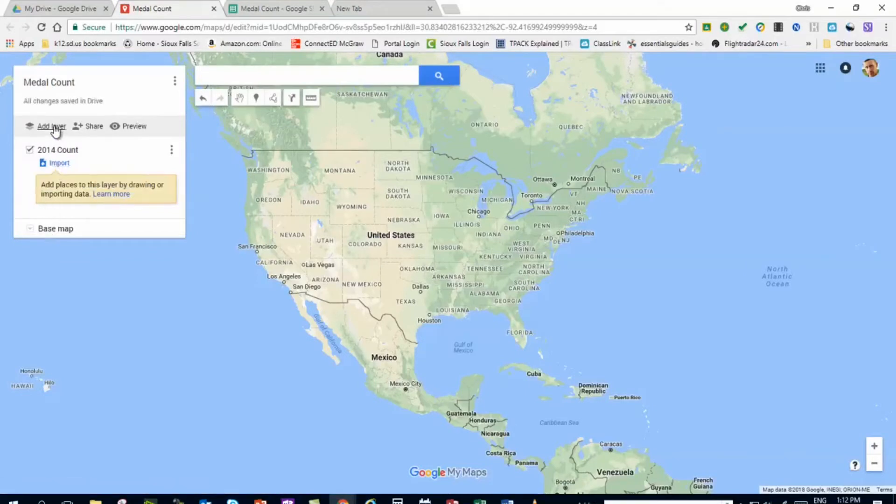
Step: Import the Medal Count spreadsheet from Google Drive into the 2014 Count layer
click(61, 165)
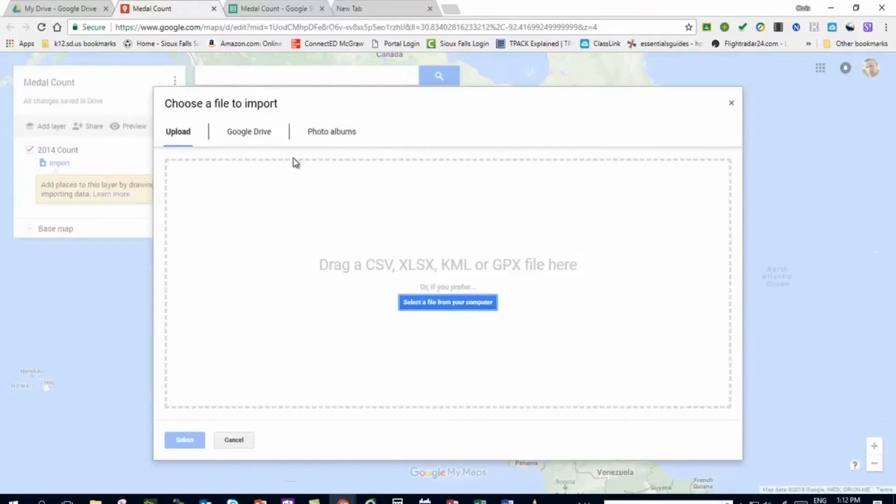
click(251, 135)
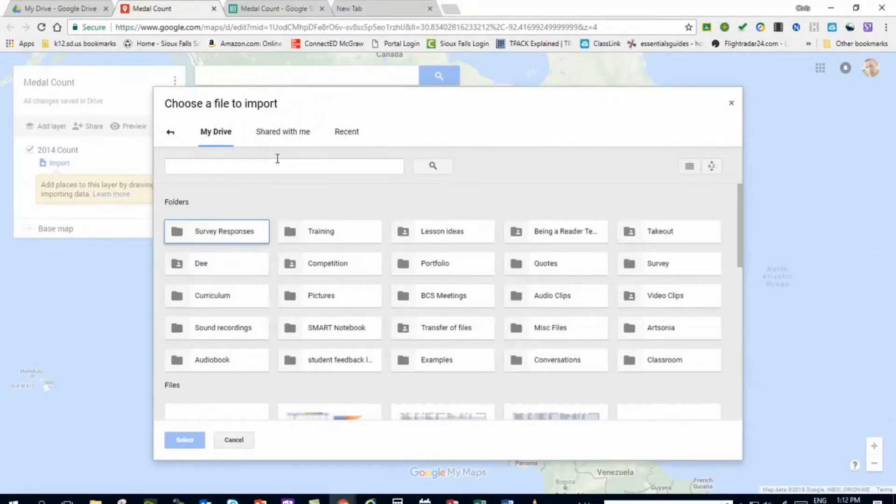
scroll(309, 340, down, 4)
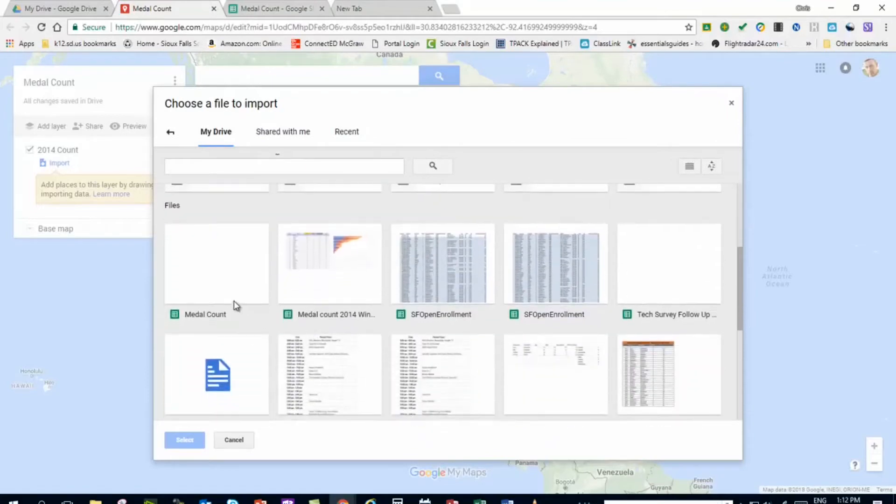
scroll(235, 305, down, 1)
click(200, 230)
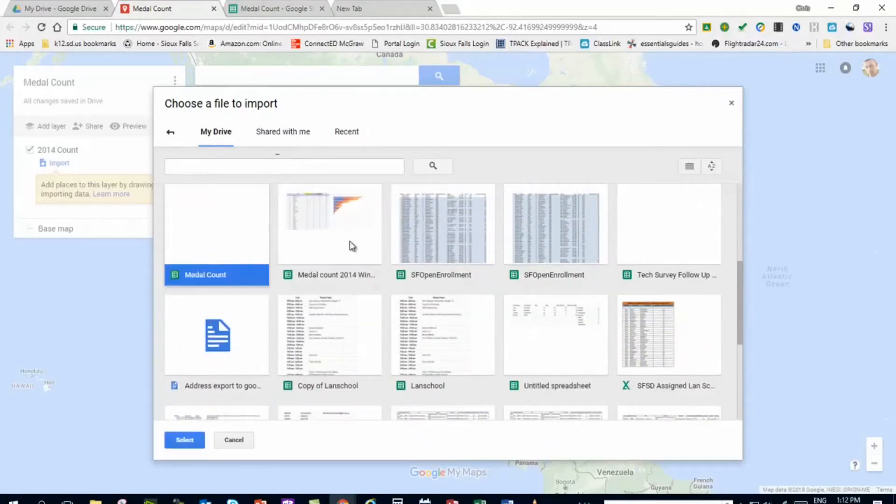
click(180, 442)
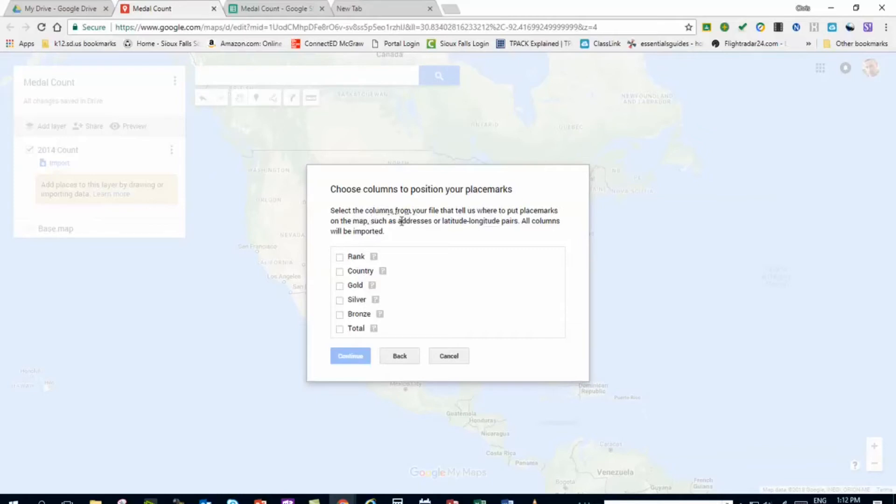
Step: Use the Country column both to position the placemarks and to title the markers, and finish the import
click(340, 272)
click(354, 355)
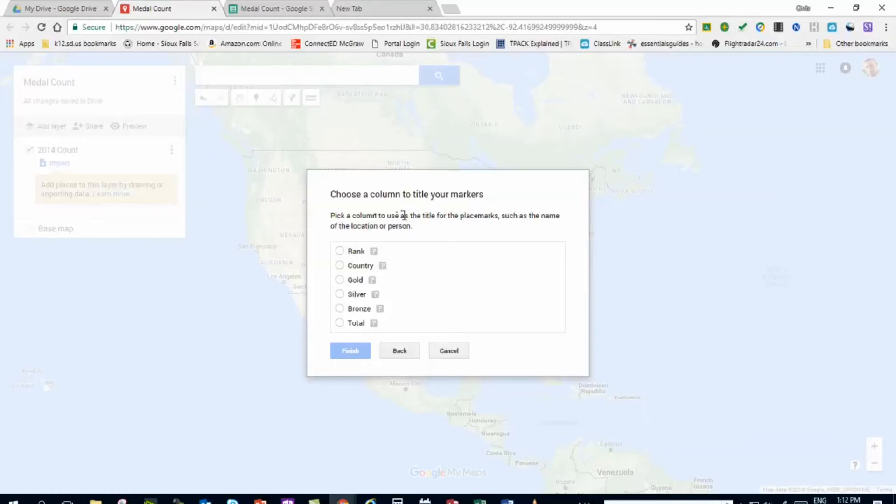
click(339, 266)
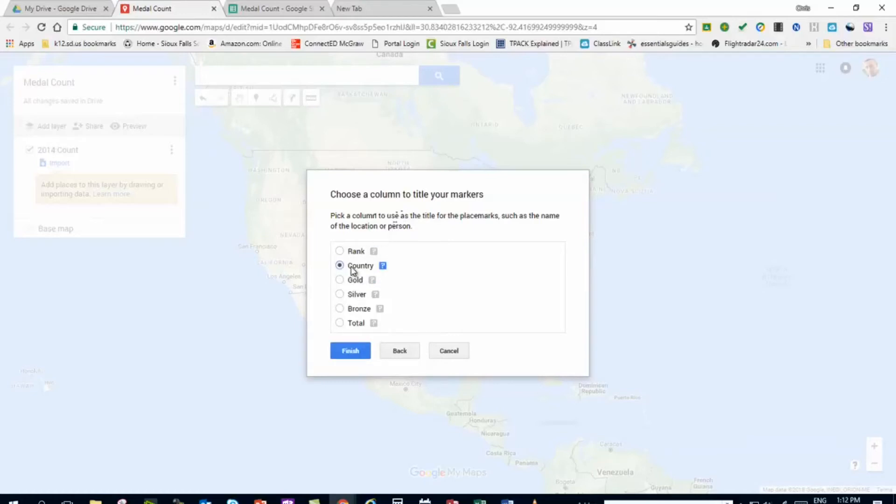
click(347, 350)
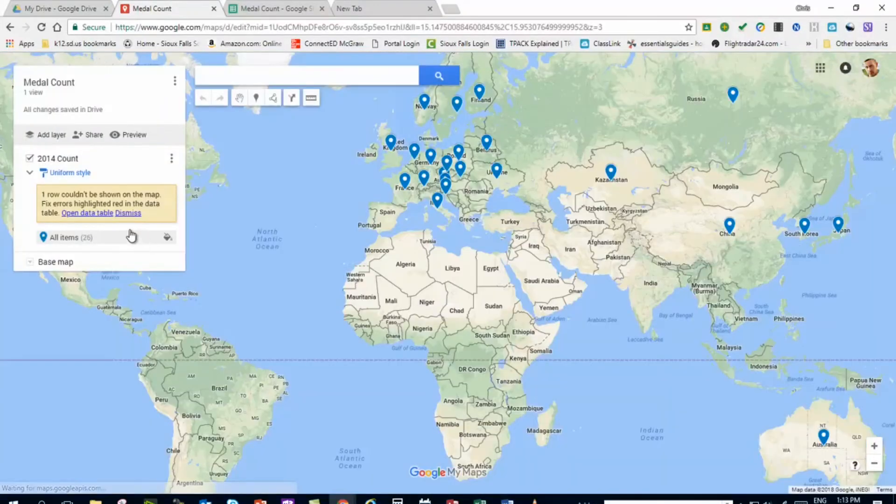
Step: Check the 2014 Count layer's data table for the row with an error and dismiss the layer's import notice
click(93, 214)
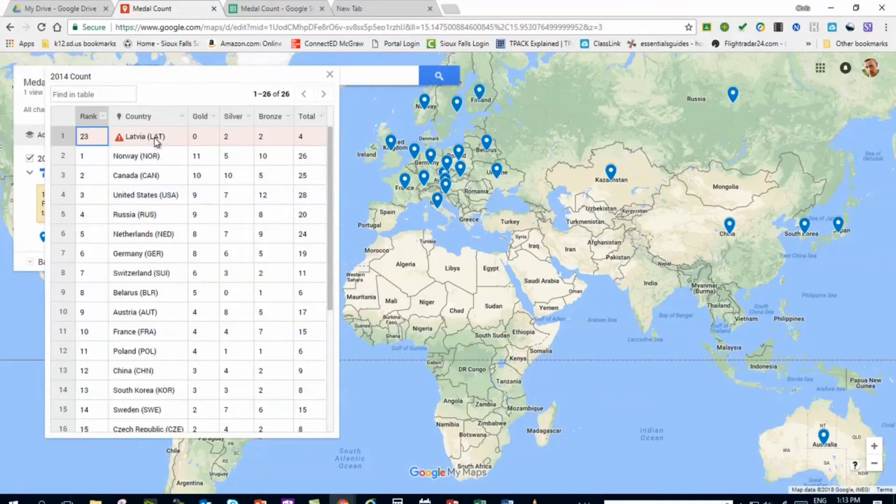
click(329, 75)
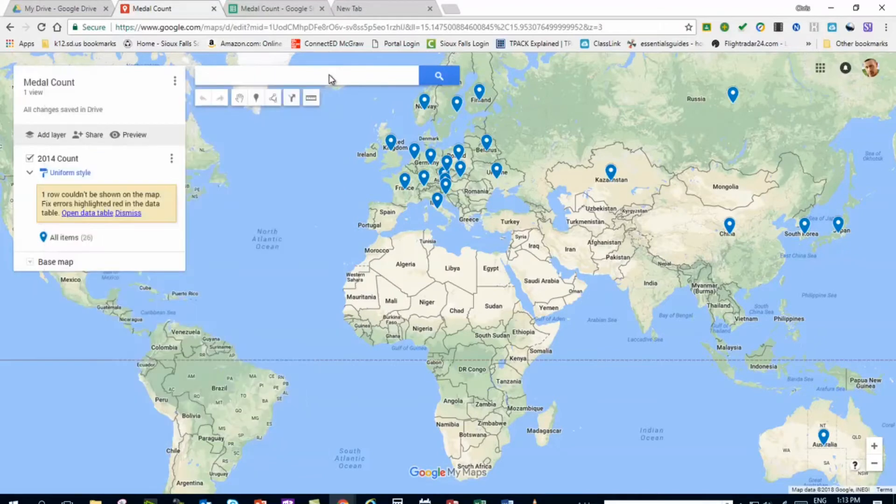
click(134, 213)
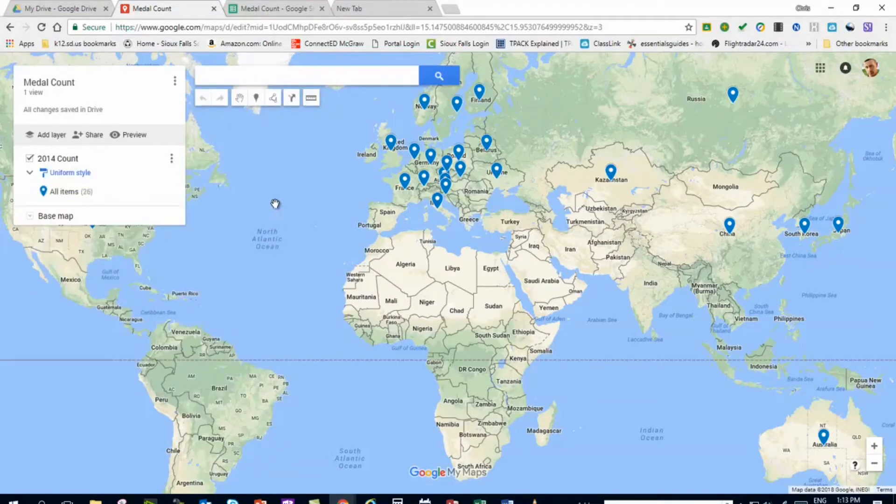
Step: Examine the imported country markers on the map and view the medal details for Great Britain and Ukraine
drag(275, 204, 340, 309)
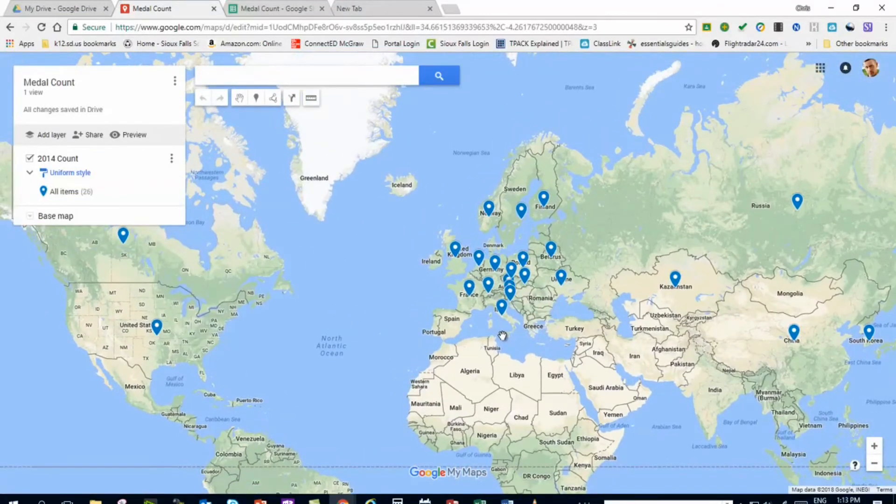
scroll(501, 333, up, 1)
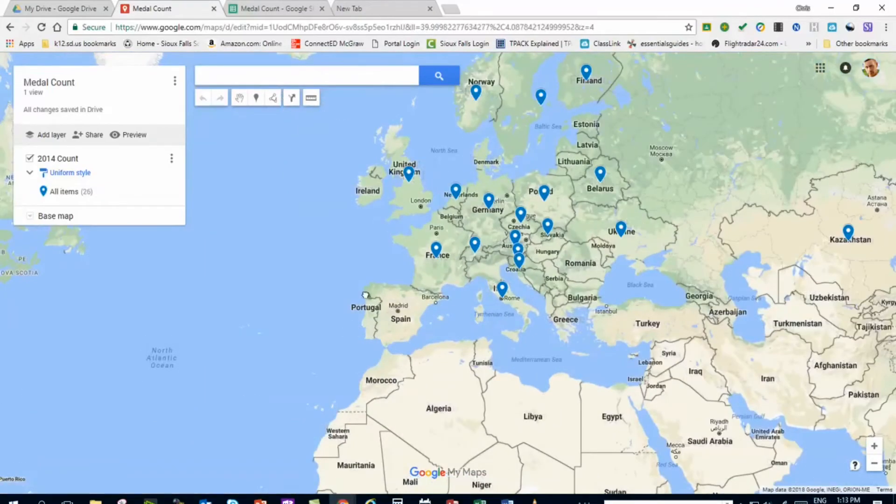
drag(338, 277, 426, 350)
drag(362, 348, 403, 334)
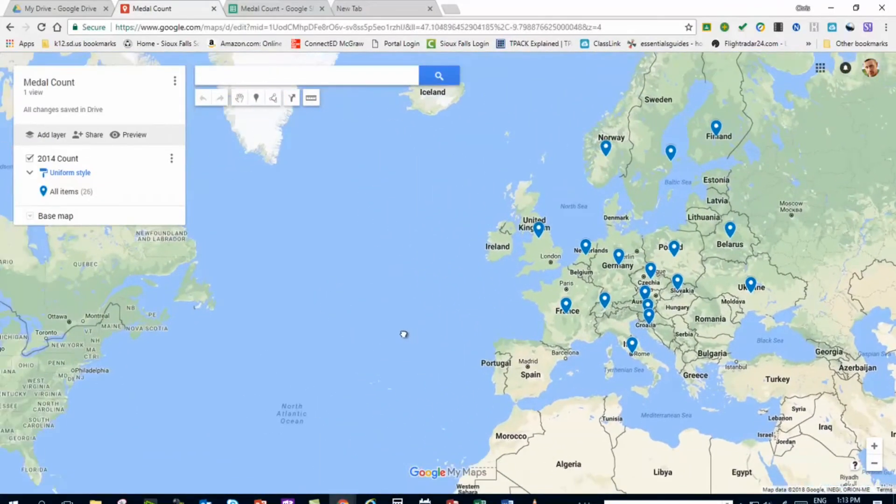
mouse_move(163, 348)
mouse_down()
mouse_move(208, 346)
mouse_move(345, 301)
mouse_move(91, 354)
mouse_up()
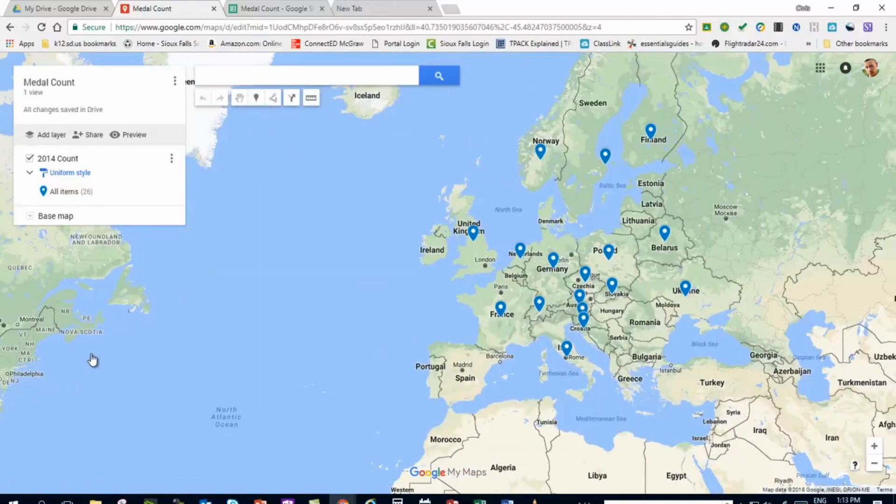
click(471, 234)
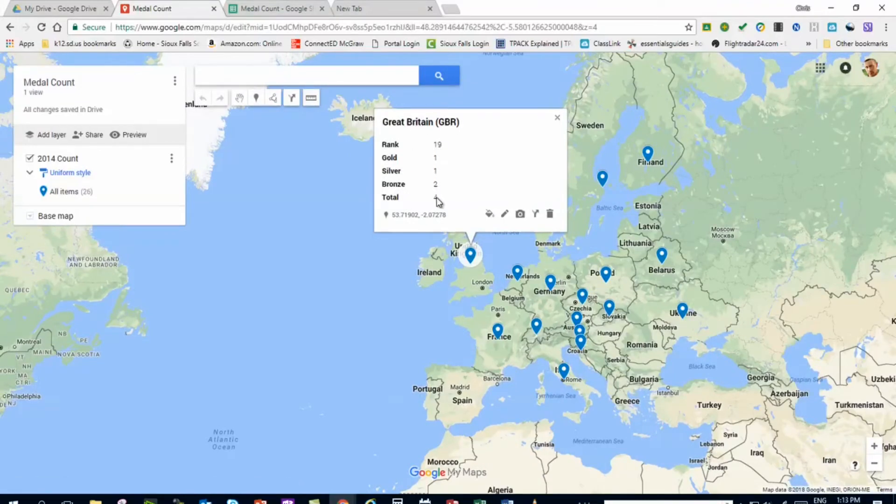
click(364, 332)
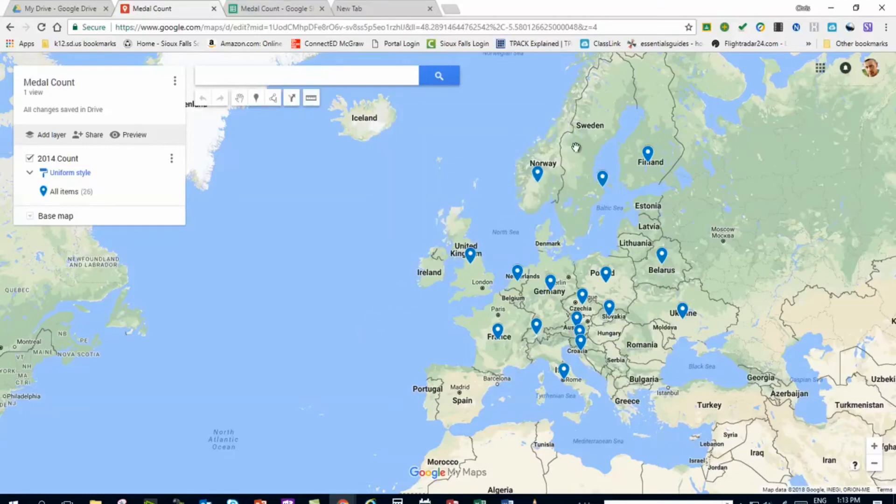
drag(599, 238, 509, 195)
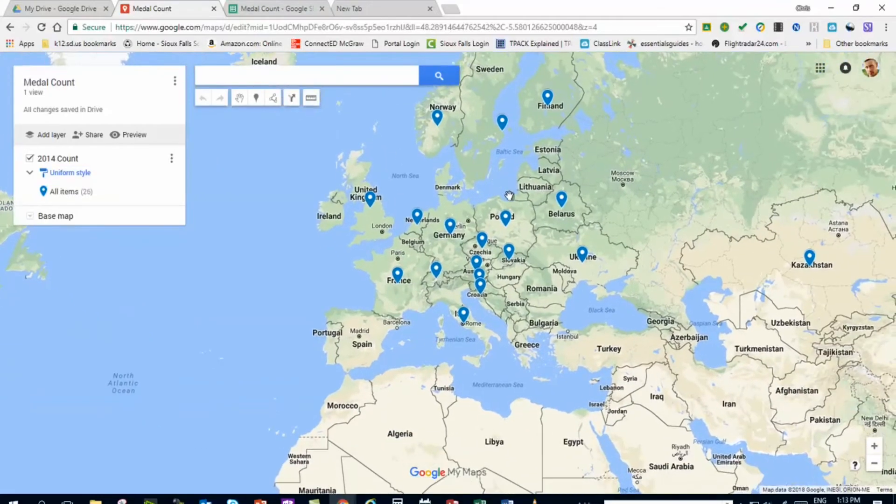
click(583, 253)
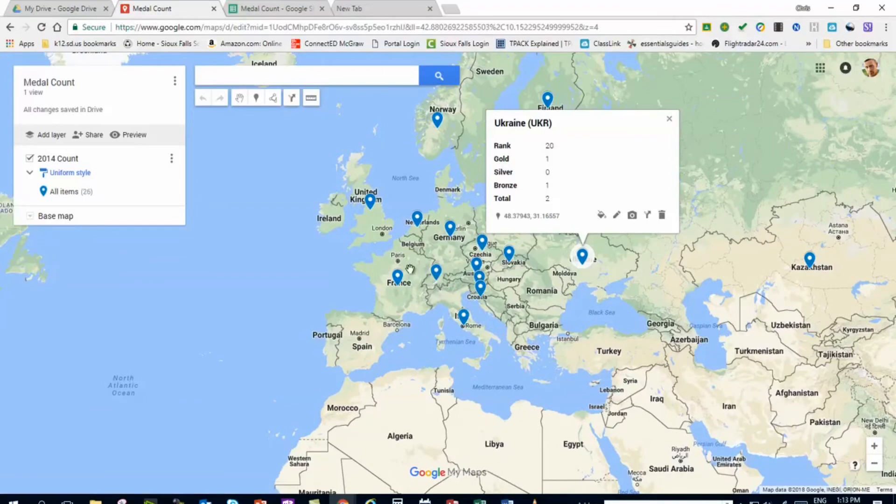
drag(302, 292, 488, 327)
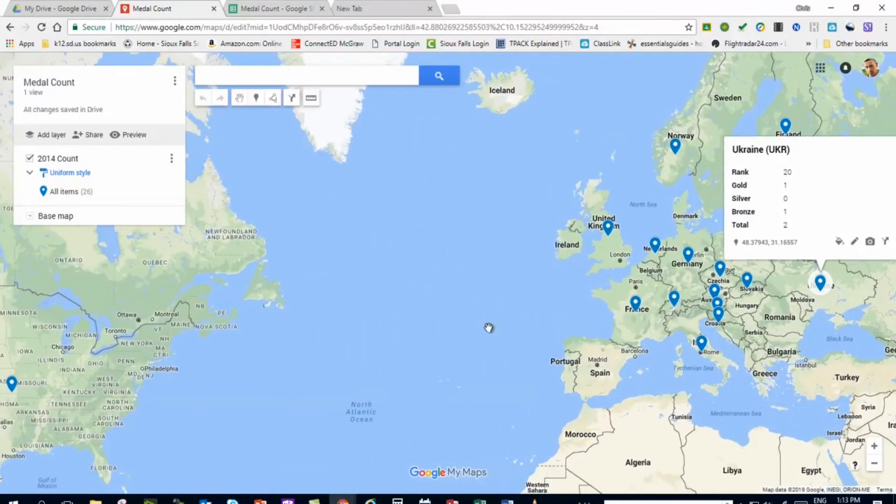
Step: Switch to the Medal Count spreadsheet in Google Sheets and add a new blank sheet to it
drag(354, 356, 575, 296)
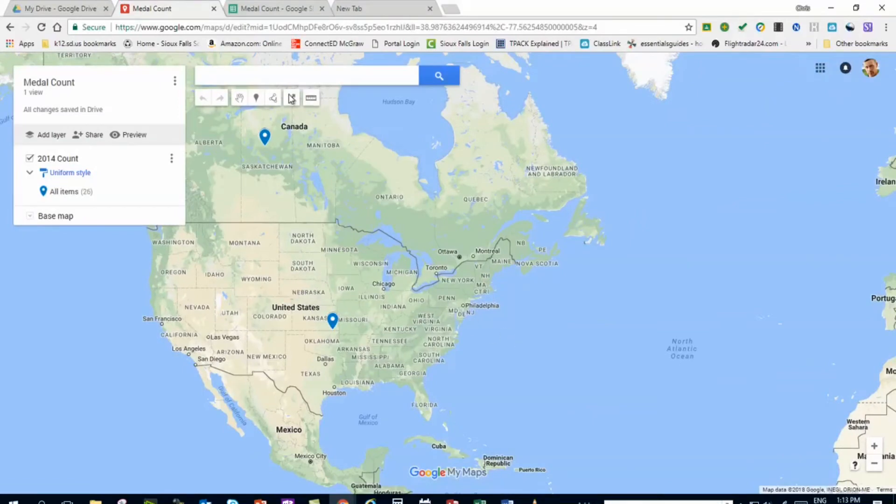
click(282, 10)
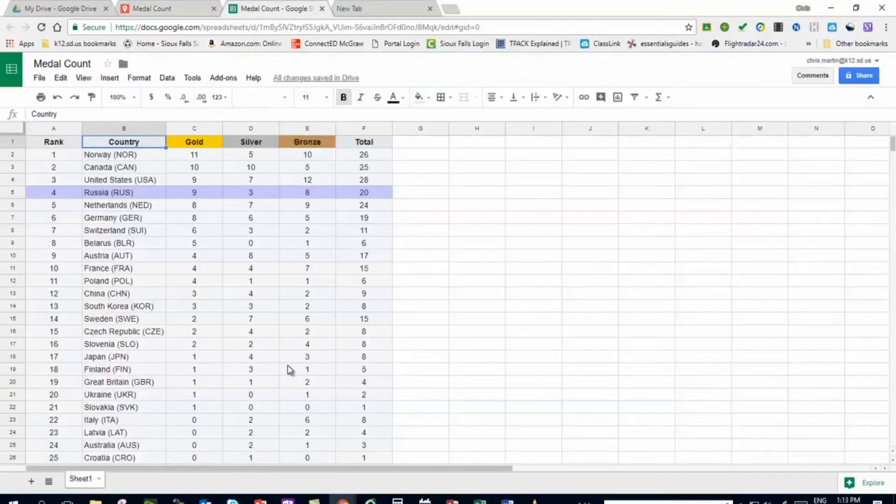
click(31, 482)
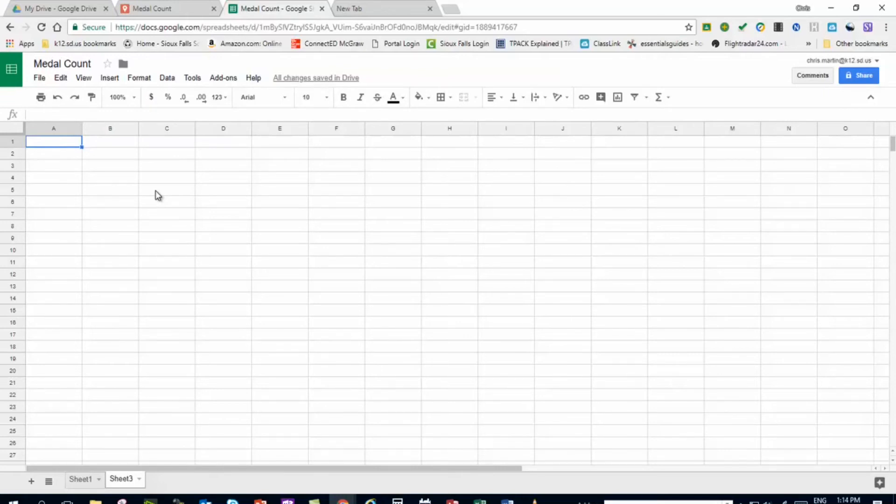
Step: Enter the column headings cookies, name, address and amount in cells A1 to D1 of the new sheet
text(coo)
text(kies)
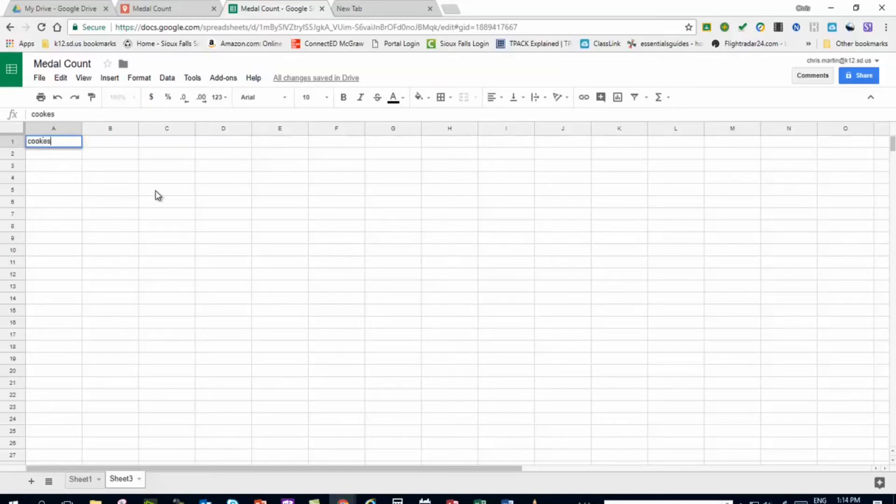
key(BackSpace)
key(BackSpace)
text(ies)
key(Tab)
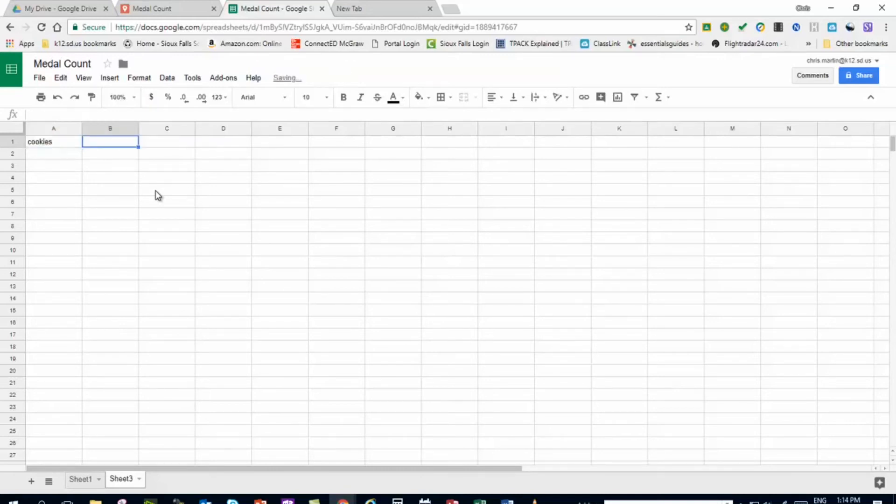
text(name)
key(Tab)
text(a)
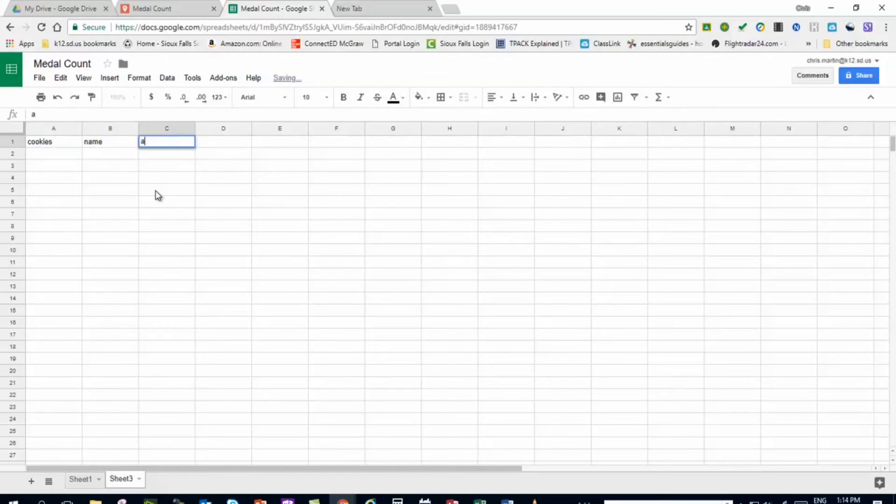
text(ddress)
key(Tab)
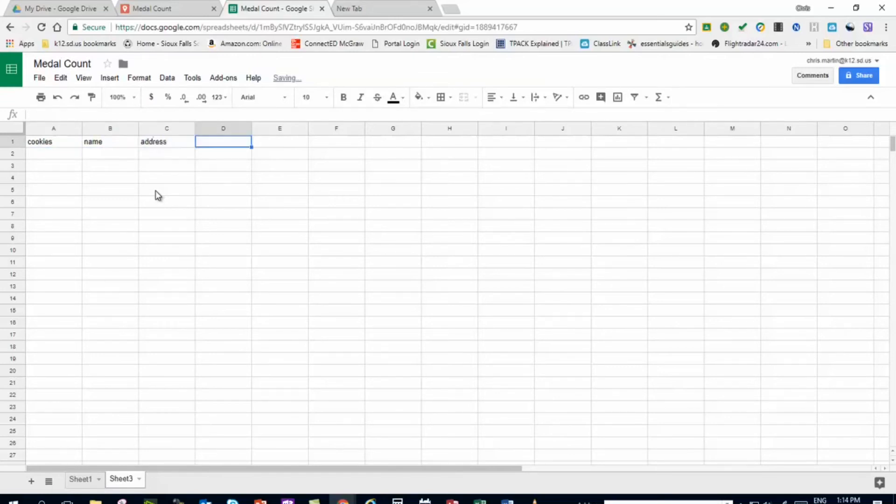
text(amount)
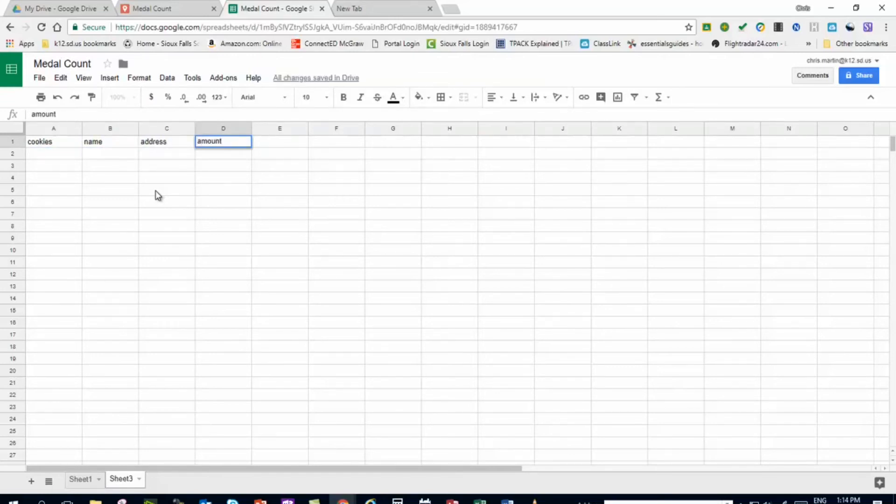
key(Tab)
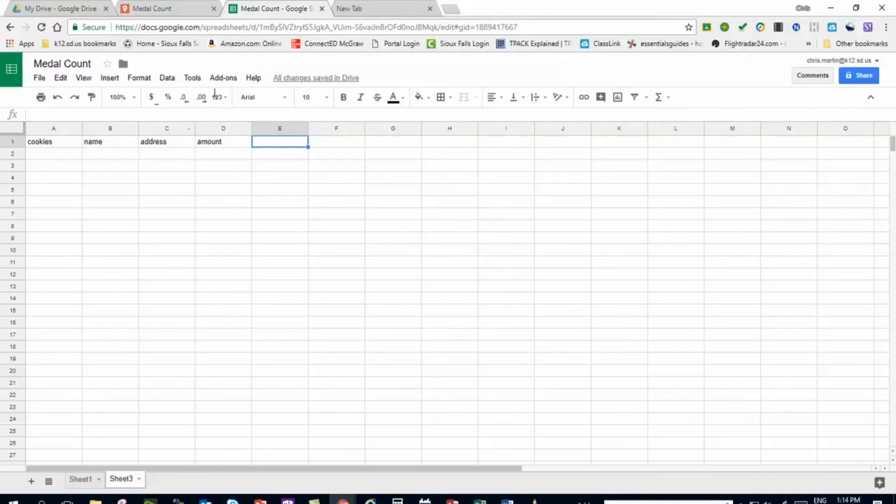
Step: Return to the Medal Count map and examine the country markers in Europe, looking closely at the area around Germany
click(182, 9)
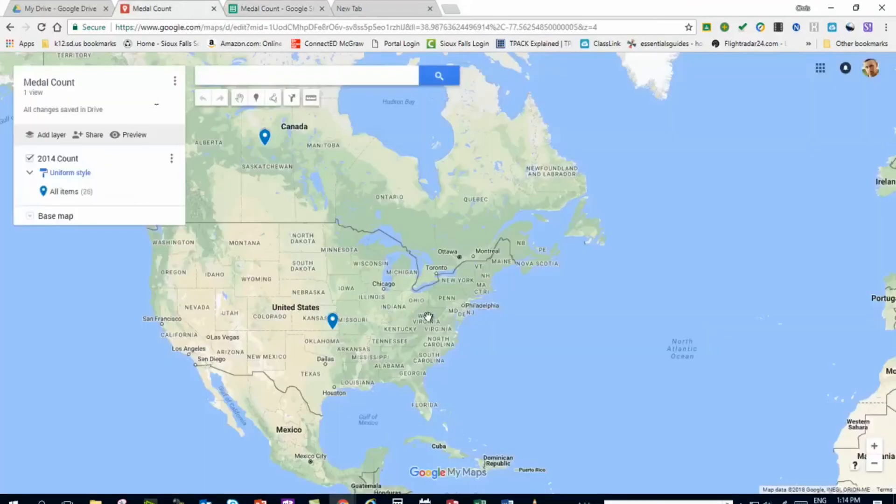
drag(426, 315, 240, 304)
drag(648, 231, 320, 340)
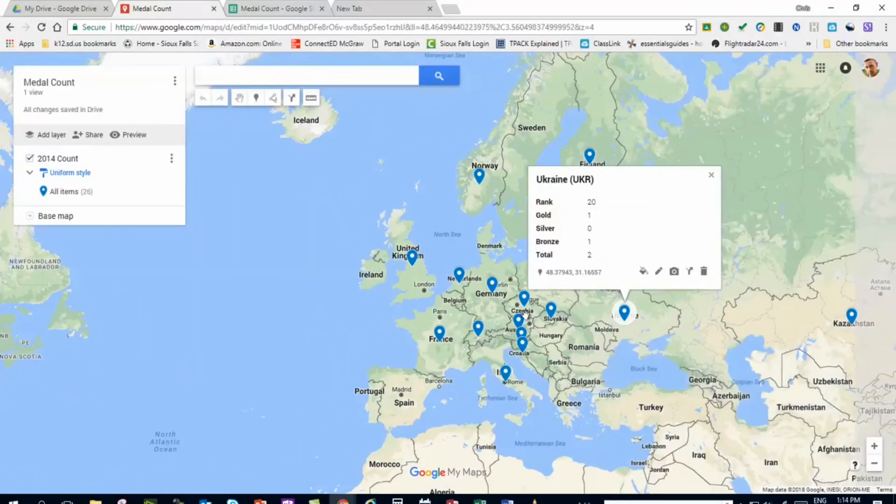
scroll(500, 295, up, 3)
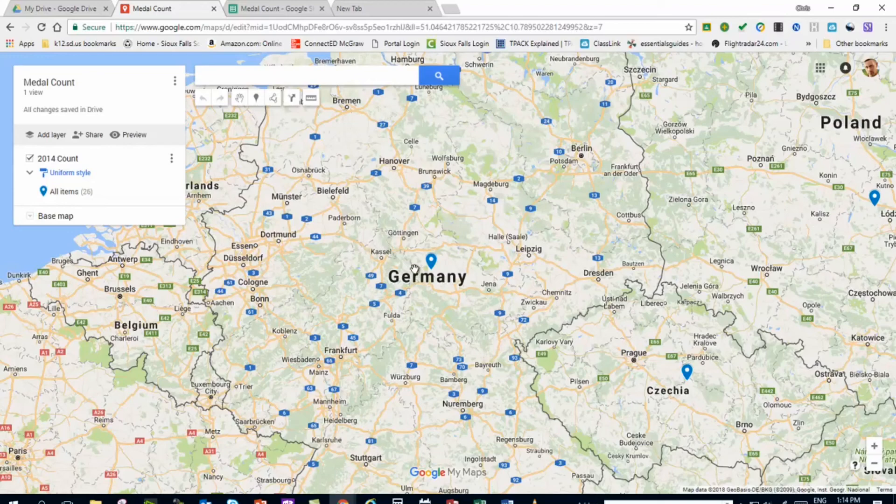
drag(445, 305, 497, 254)
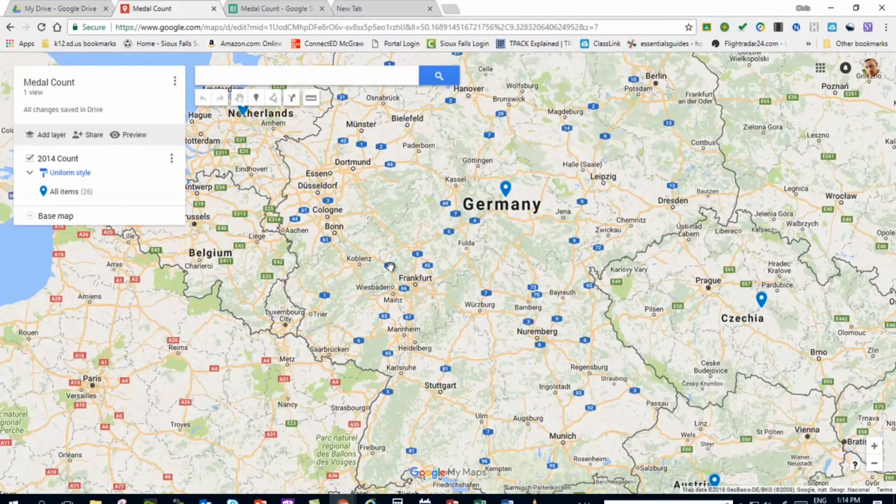
drag(377, 289, 428, 315)
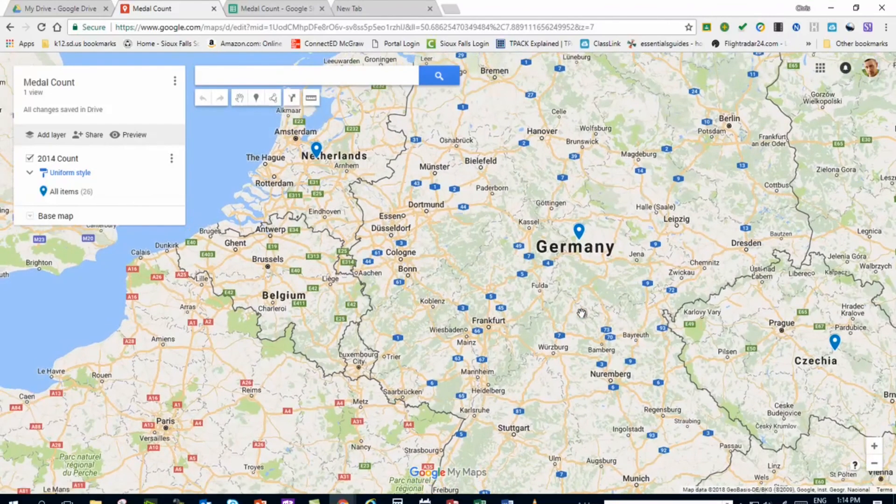
drag(630, 298, 587, 307)
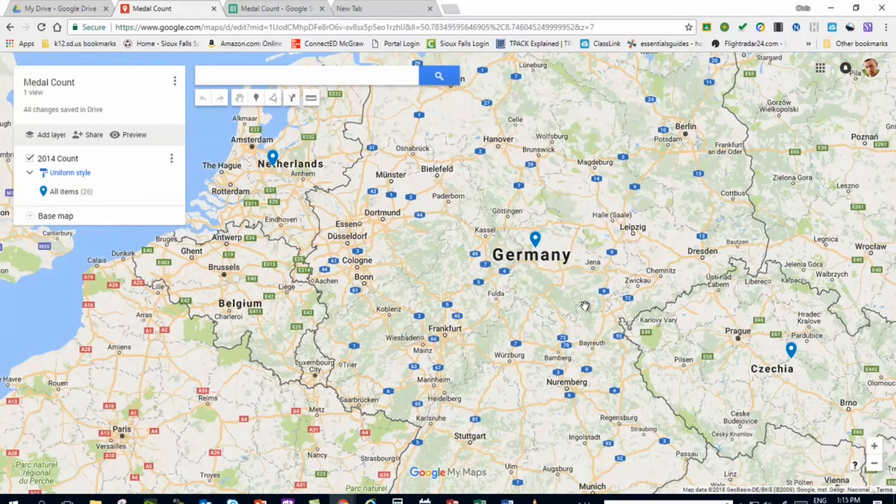